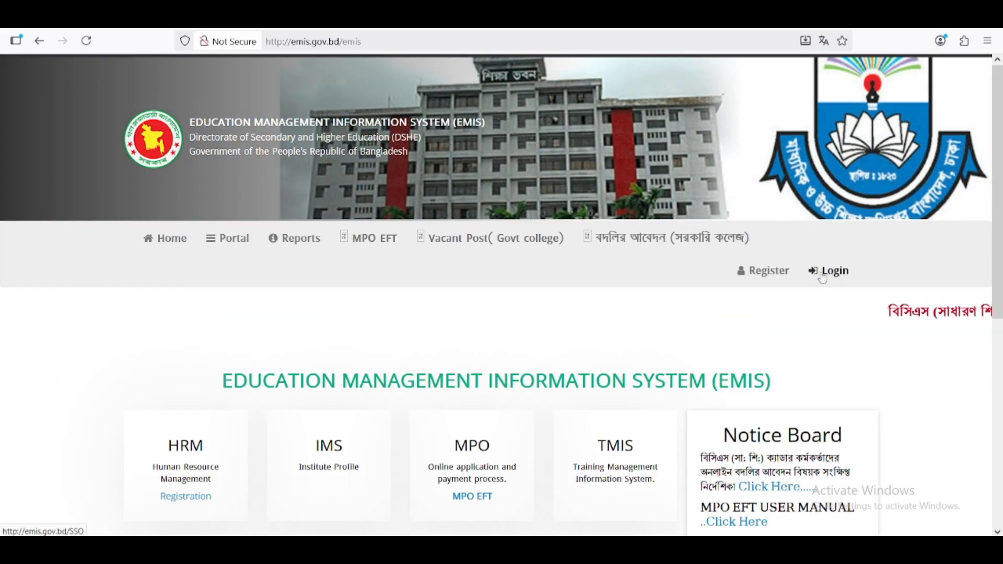
- Sign in to EMIS with the browser's saved username and password
click(830, 271)
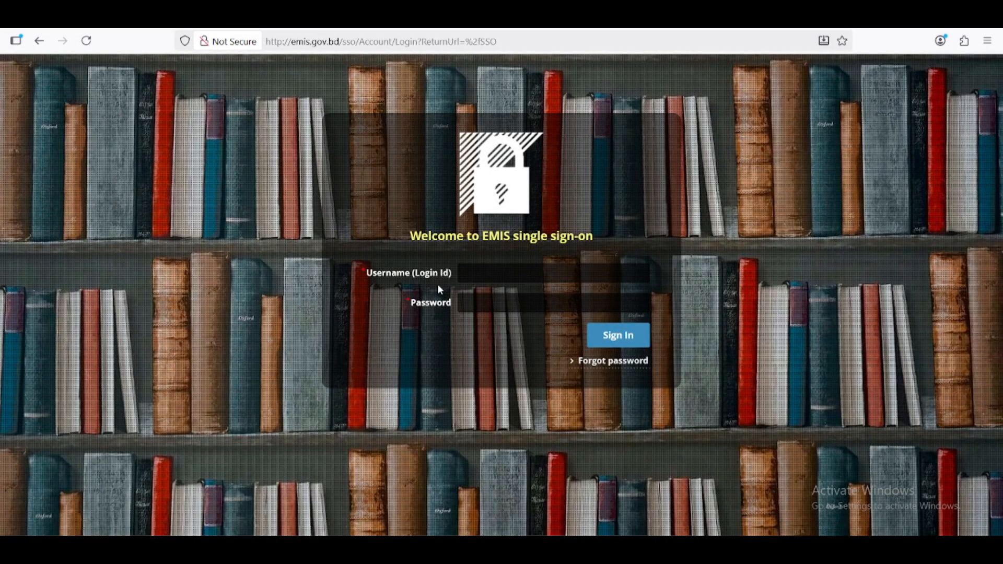
click(506, 273)
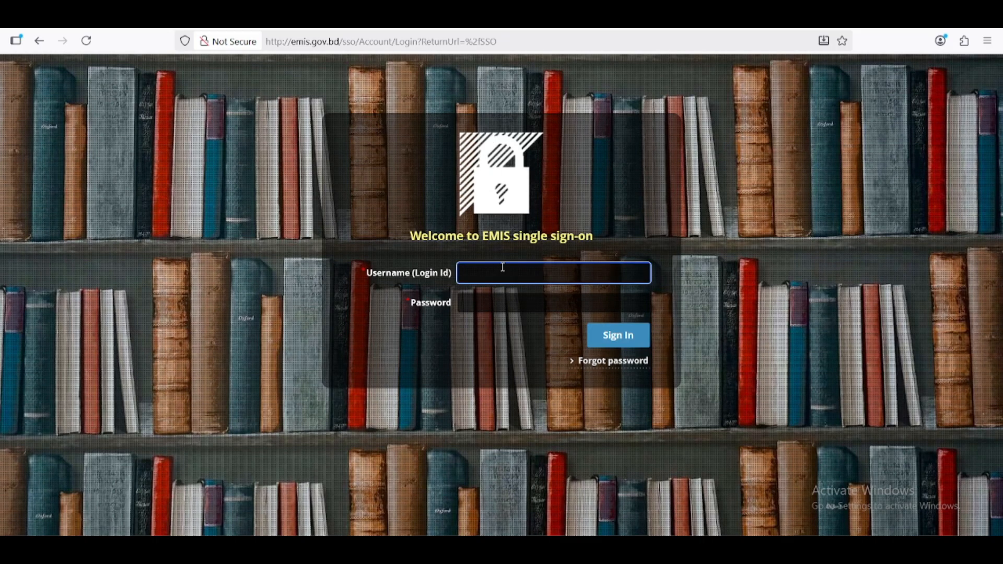
key(Tab)
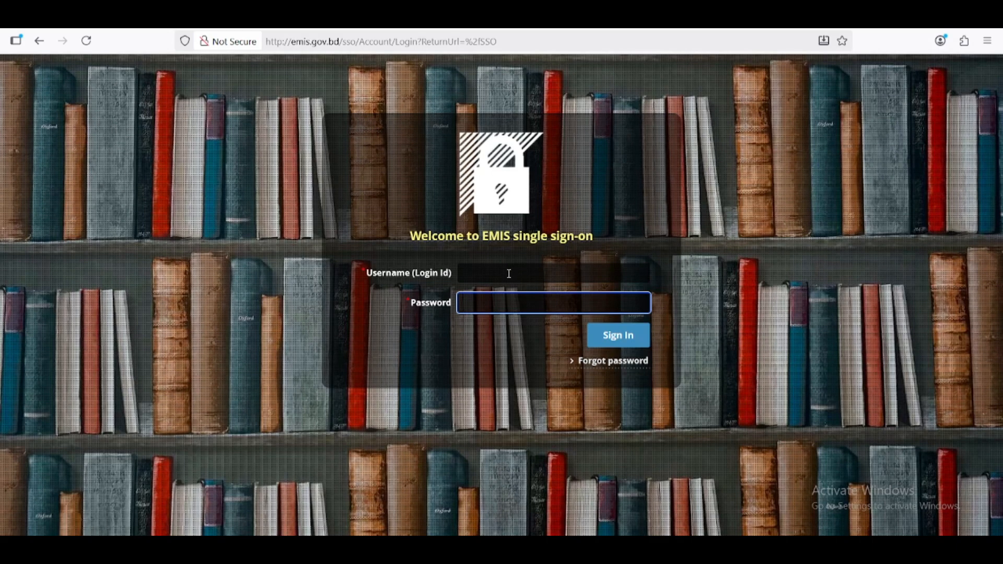
click(509, 272)
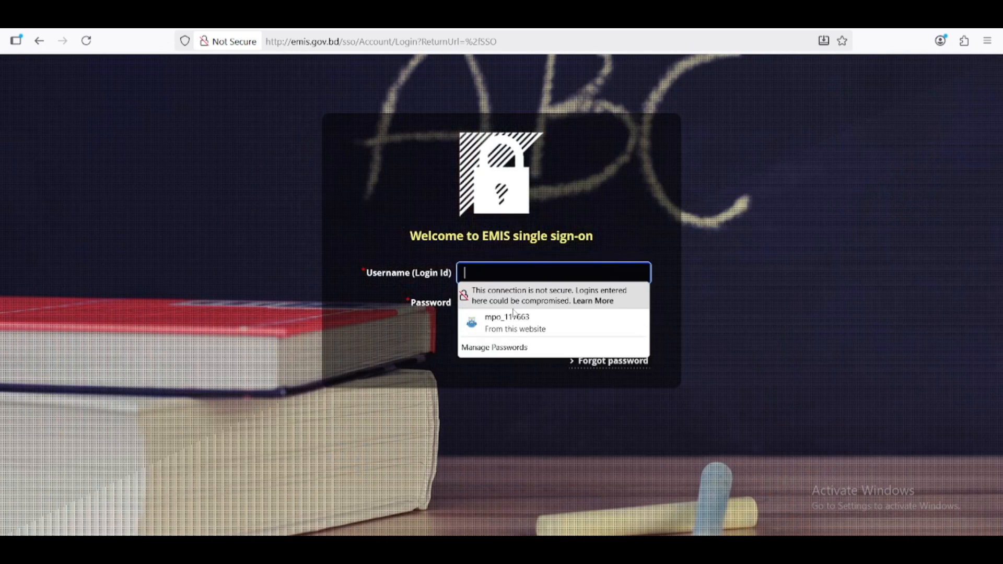
click(510, 321)
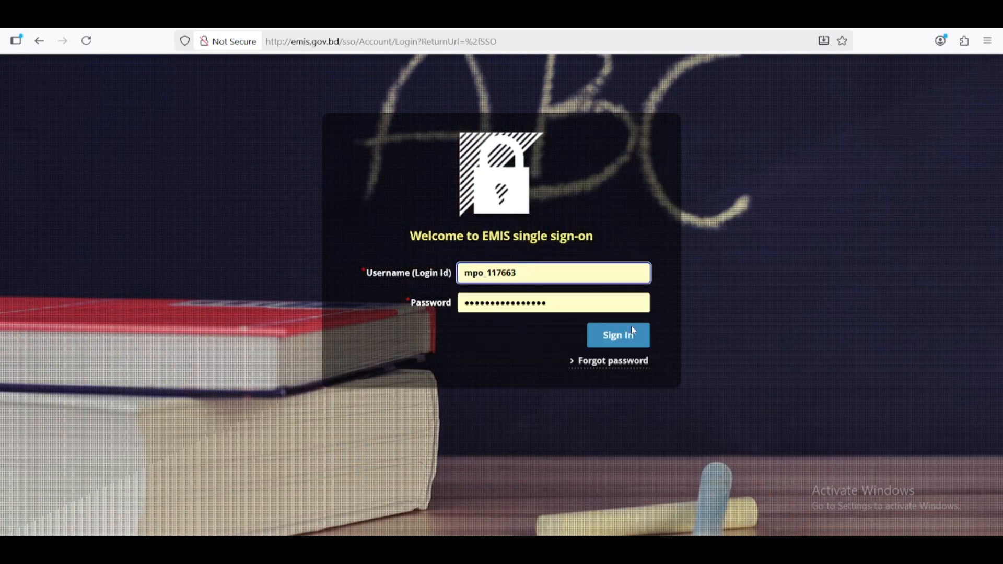
click(621, 339)
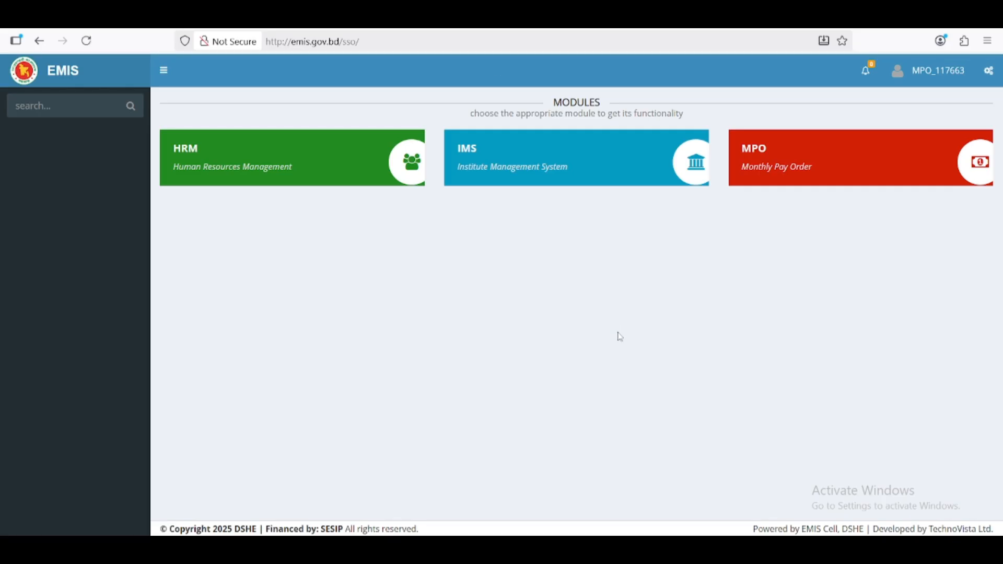
- Enter the MPO module and start a new Upper Grade application
click(844, 166)
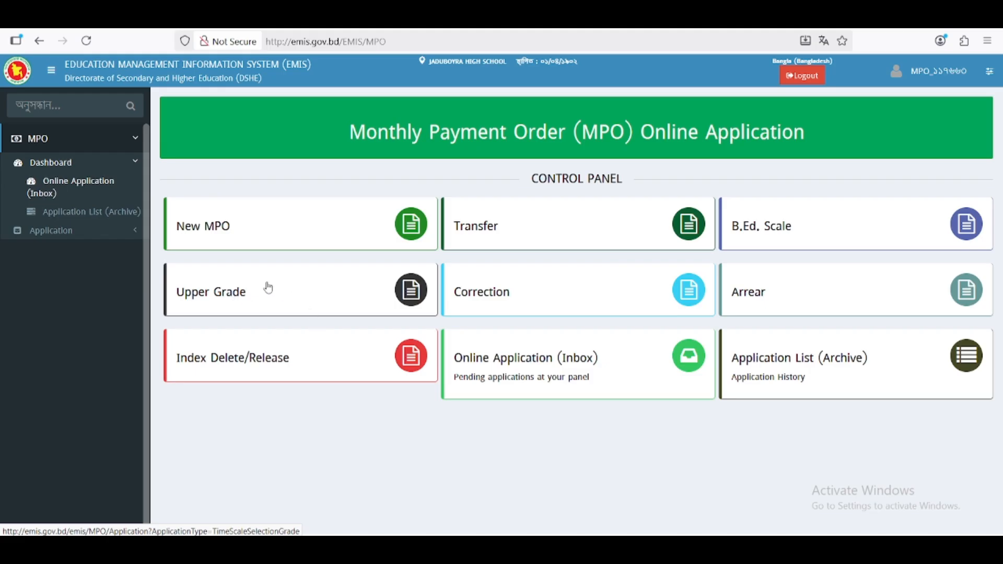
click(252, 294)
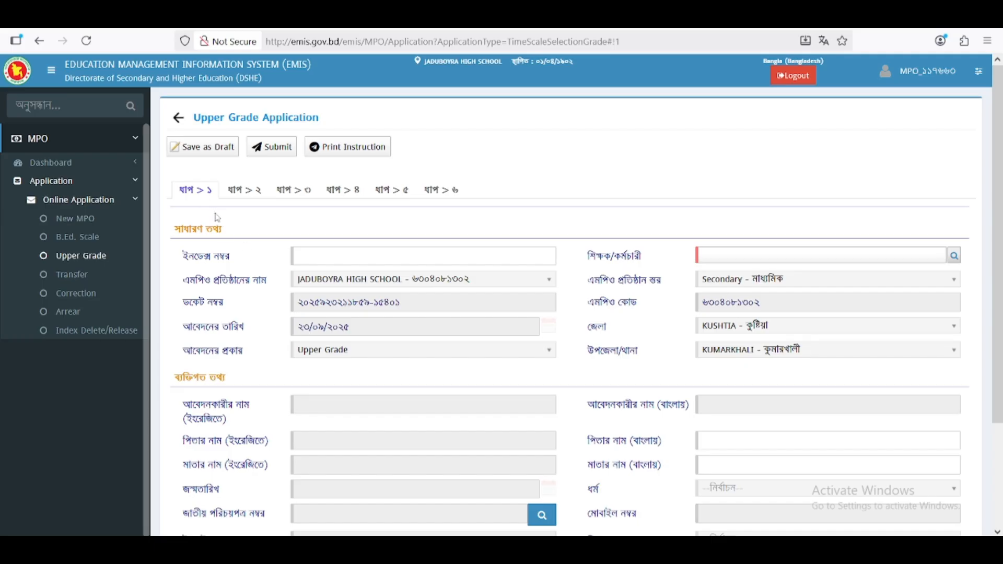
- Switch to step ২ (ধাপ ২) and add a blank educational qualification entry
click(250, 195)
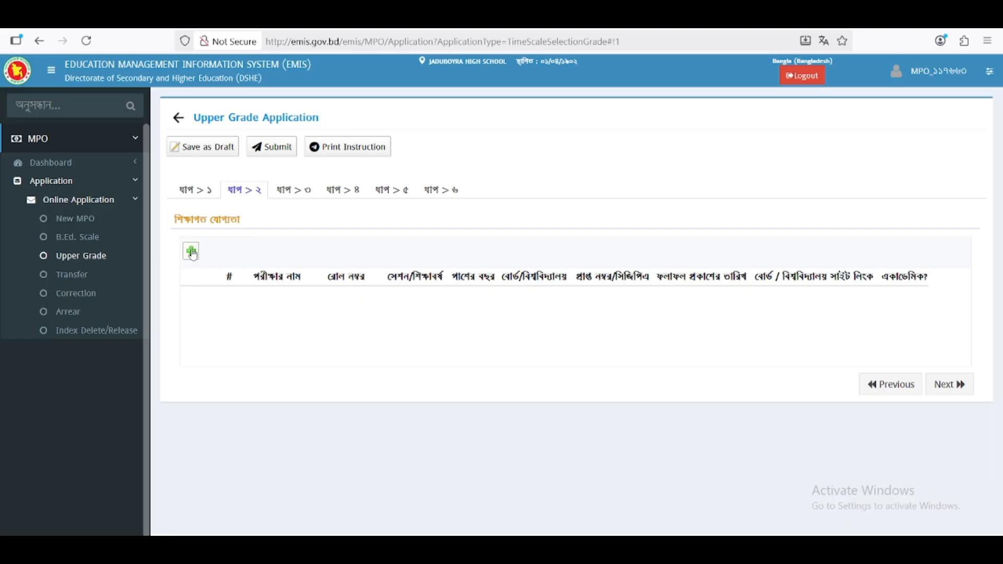
click(192, 253)
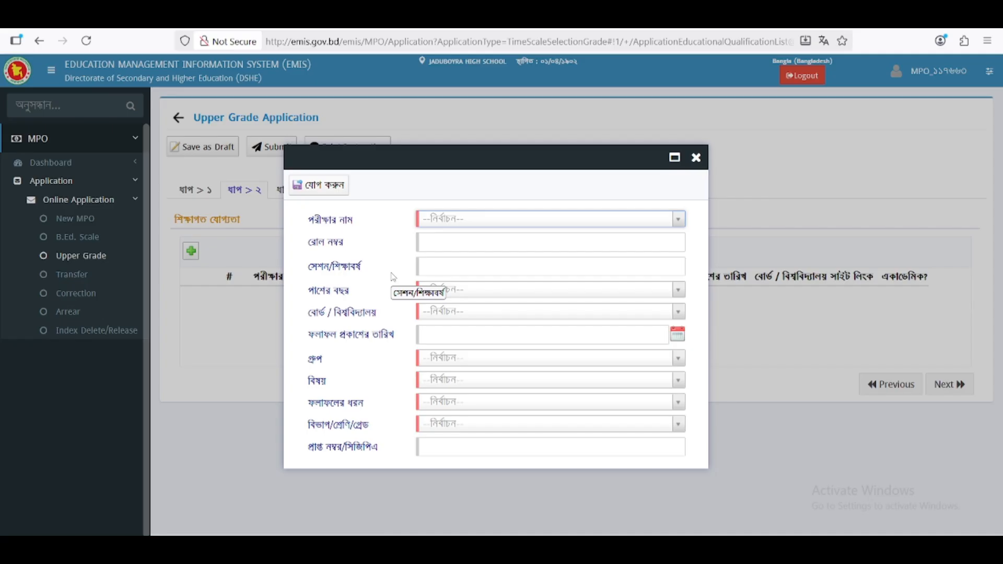
- Search 'ssc' in the পরীক্ষার নাম list and select SSC
click(448, 220)
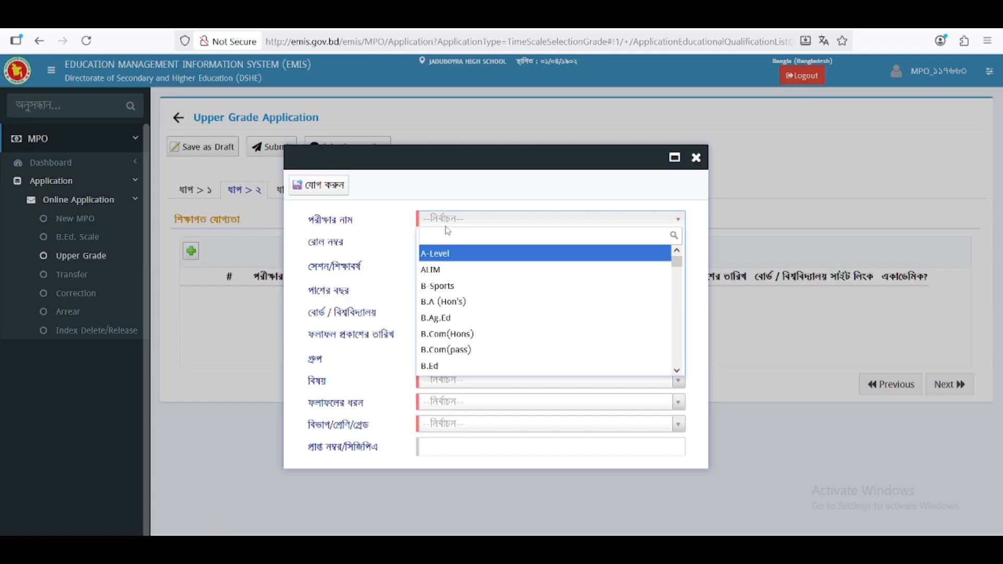
scroll(463, 309, down, 6)
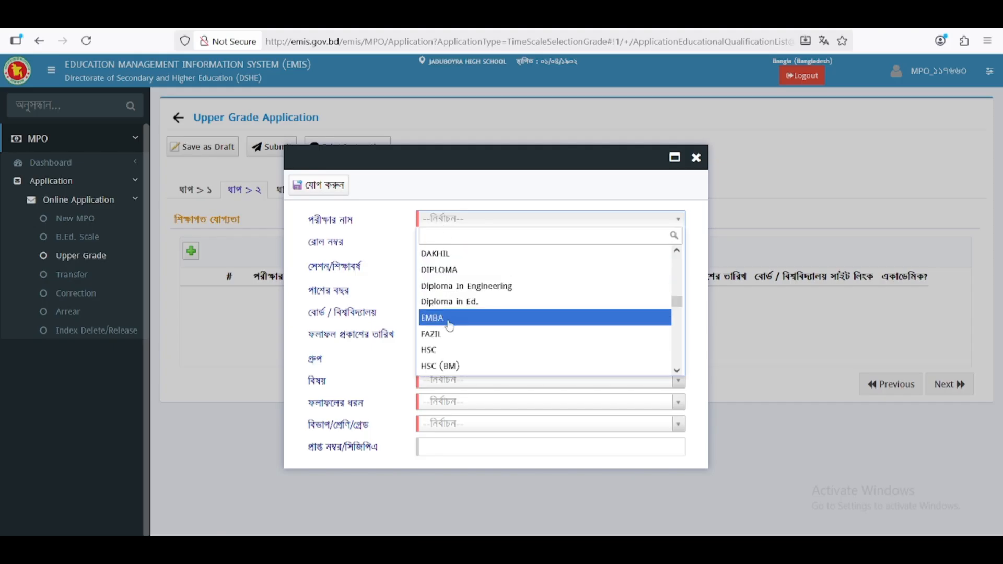
scroll(454, 321, down, 4)
scroll(457, 320, up, 2)
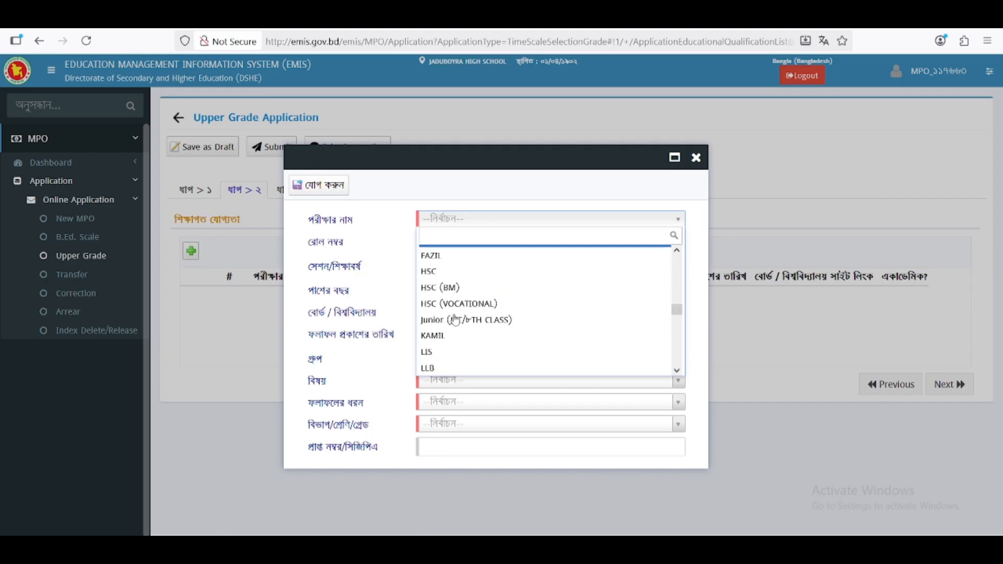
scroll(456, 321, up, 3)
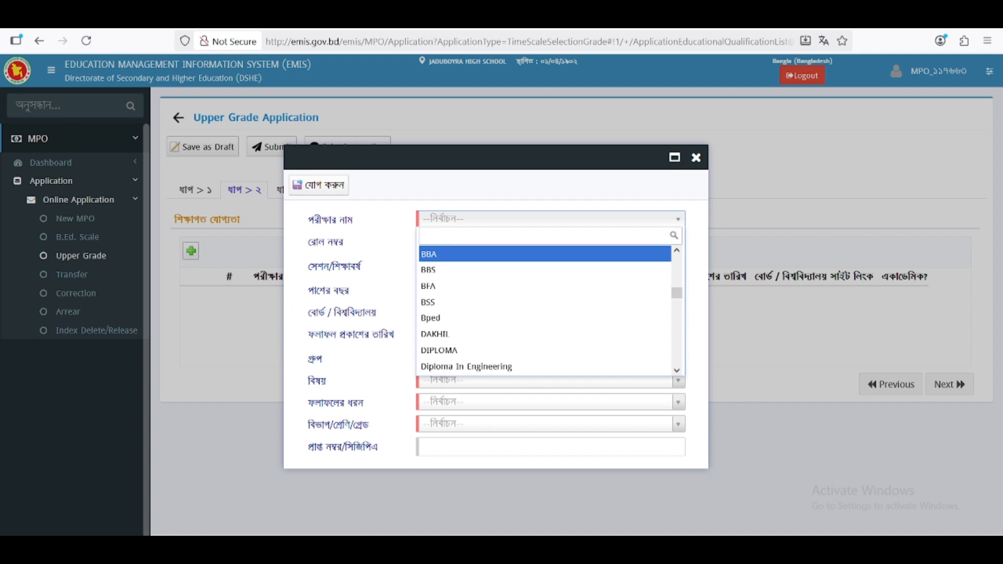
text(ssc)
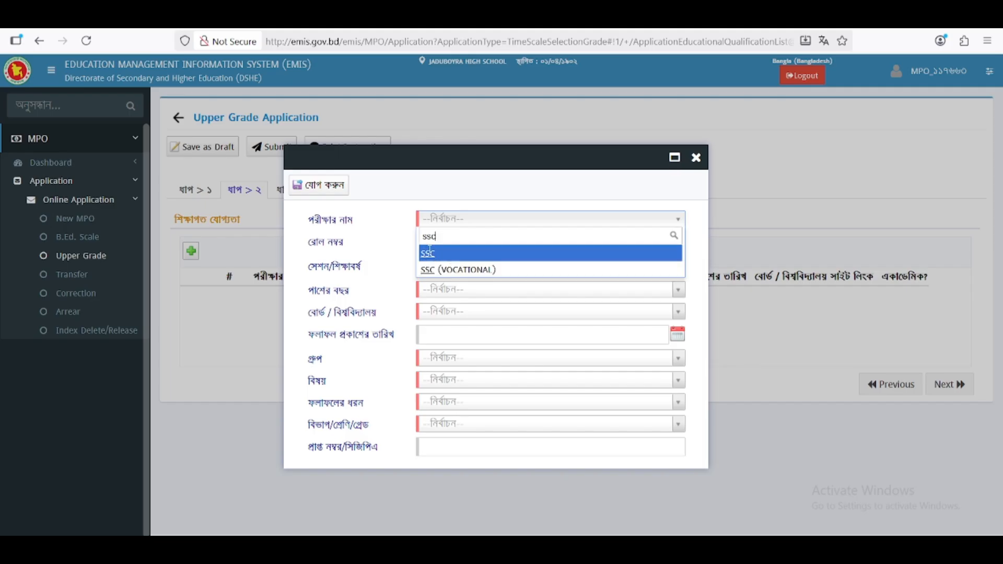
click(431, 251)
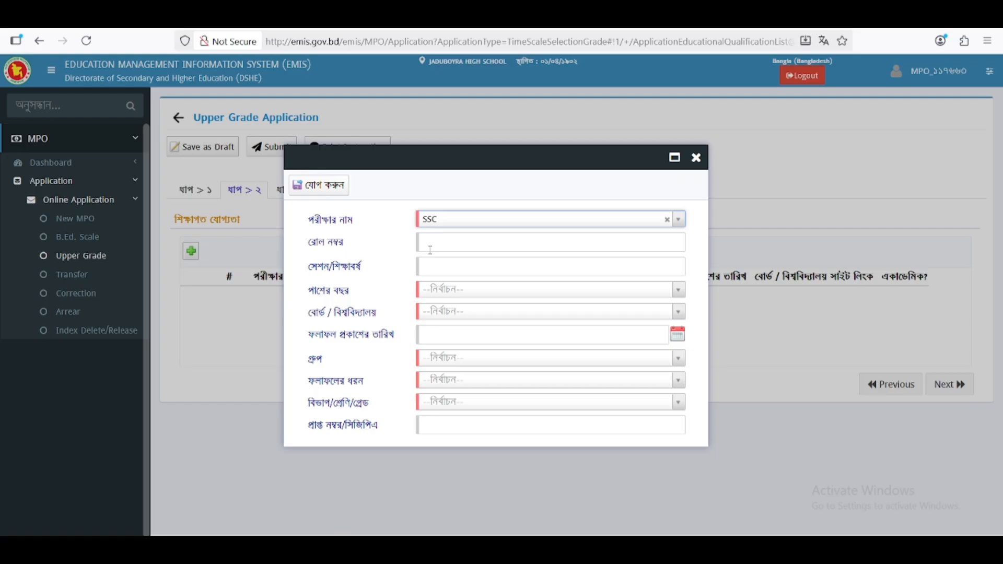
- Enter the SSC roll number and browse the passing-year list without choosing
click(431, 250)
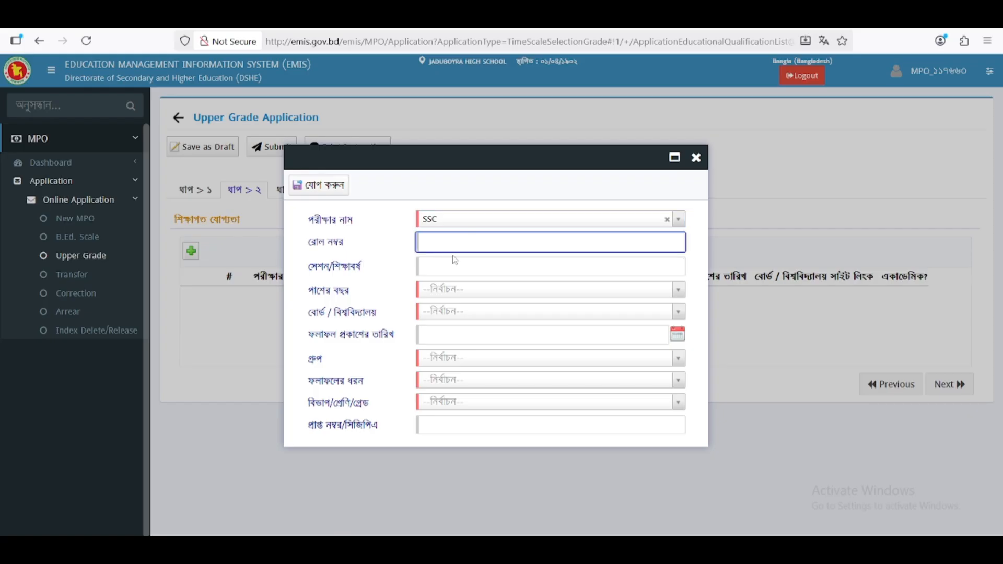
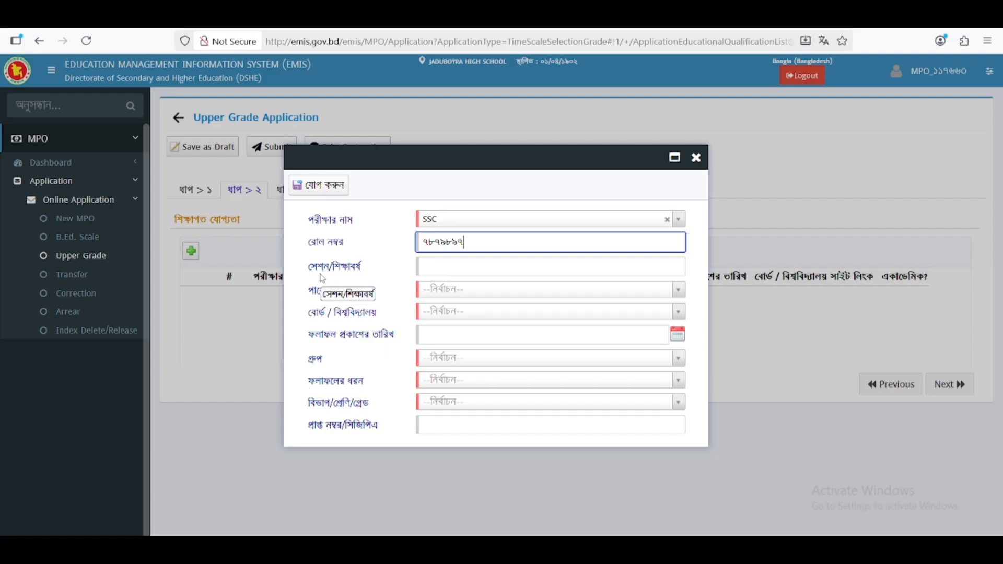
click(459, 271)
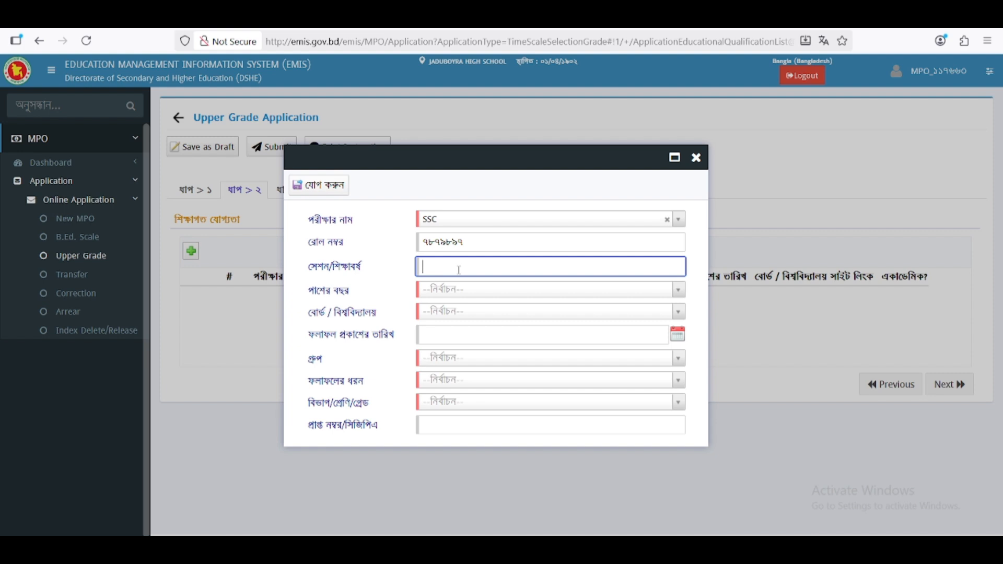
click(442, 294)
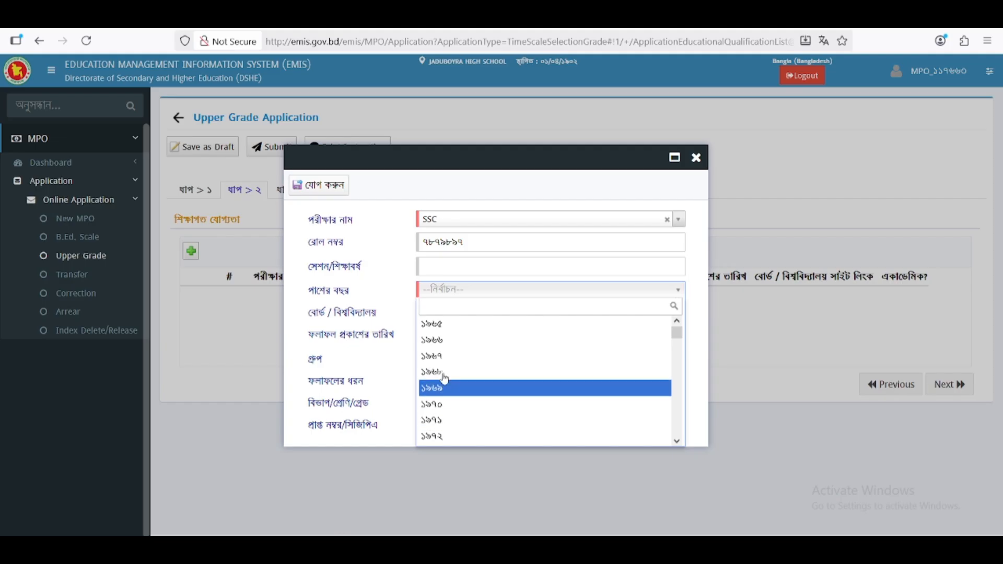
scroll(455, 394, down, 3)
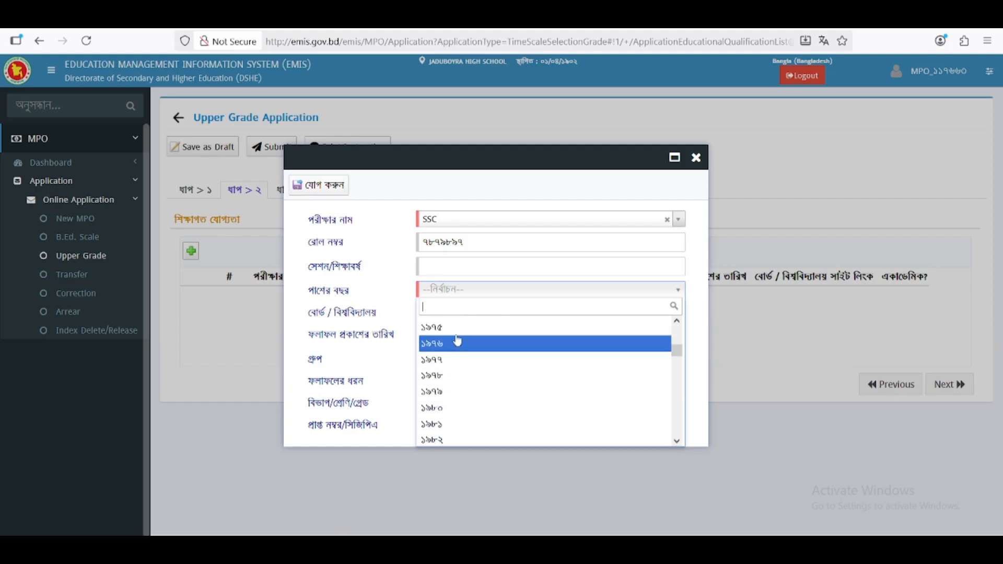
click(442, 295)
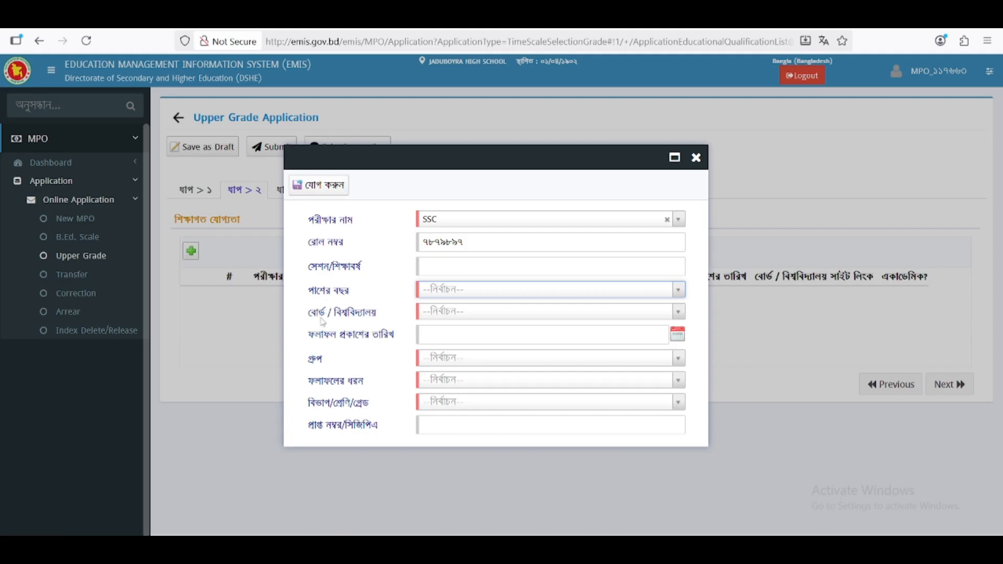
- Choose the Jessore education board and set the passing year to 1974
click(438, 320)
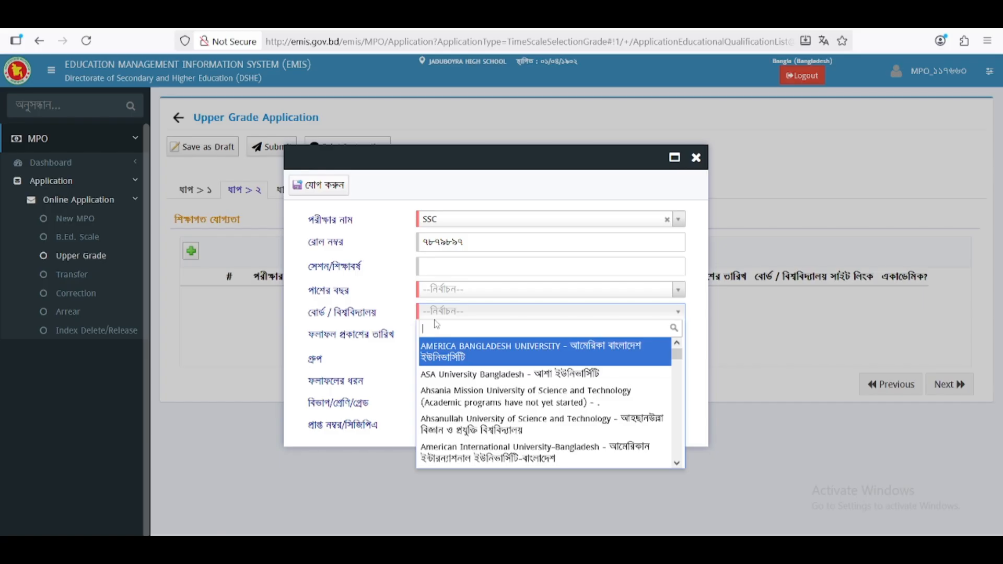
text(jesss)
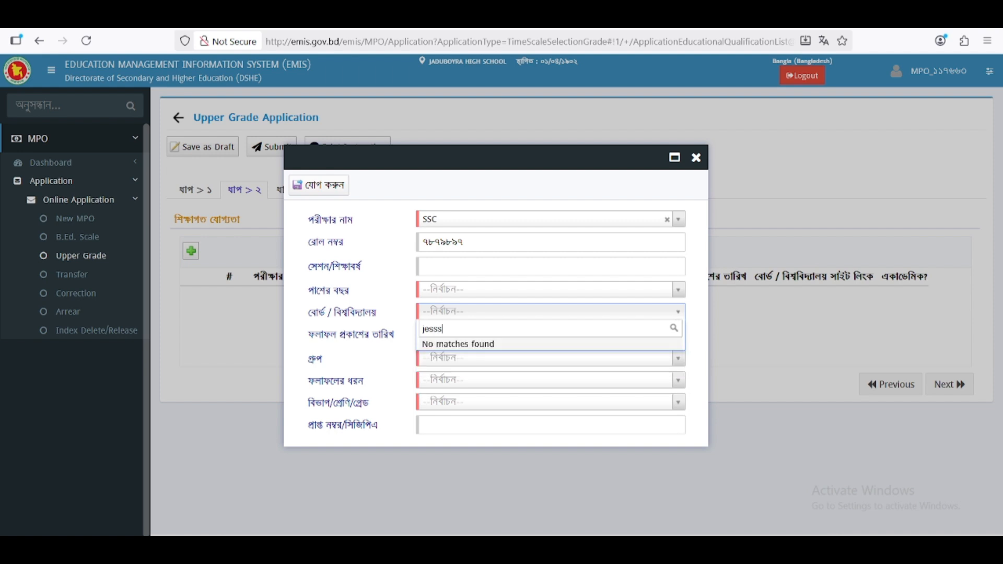
key(BackSpace)
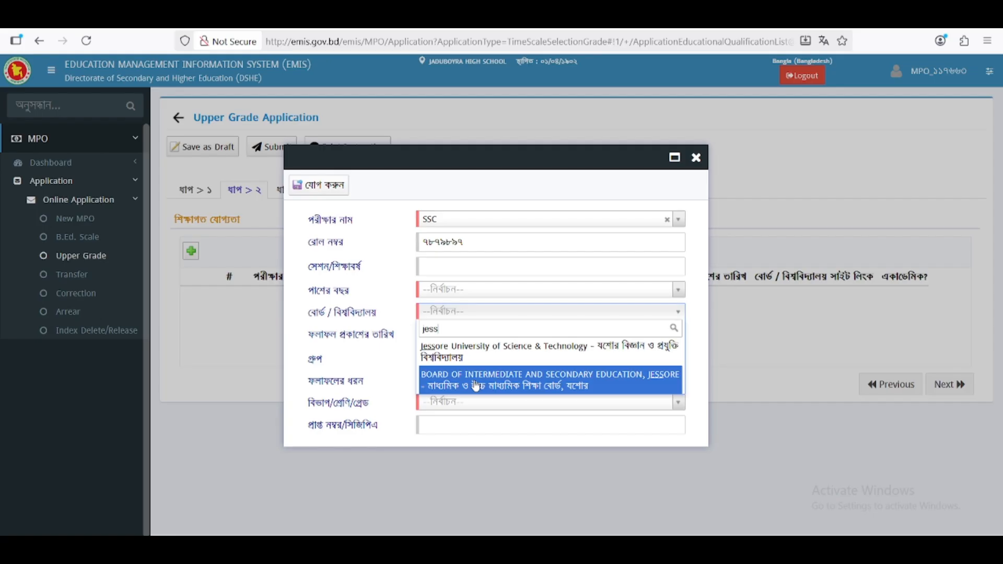
click(476, 387)
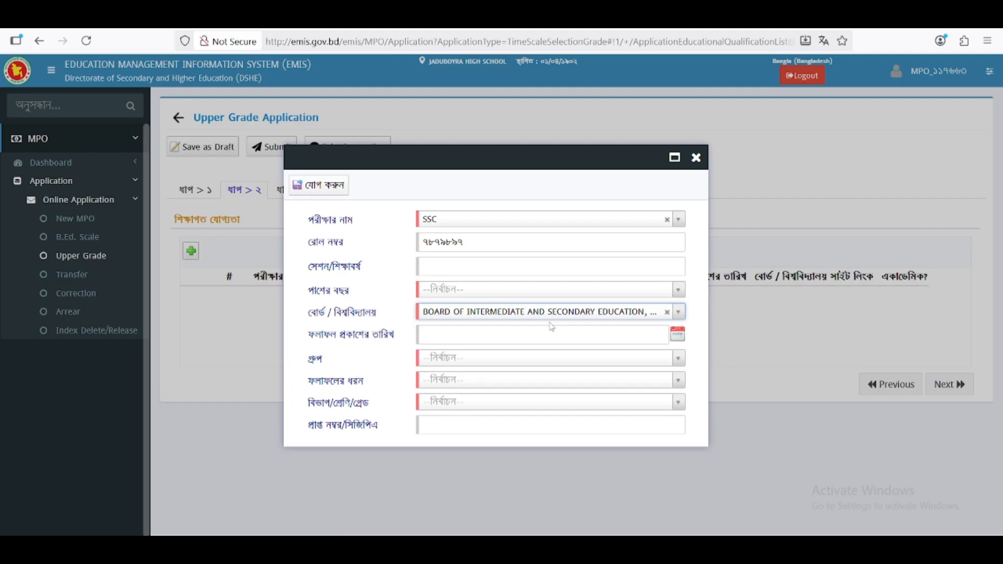
click(470, 290)
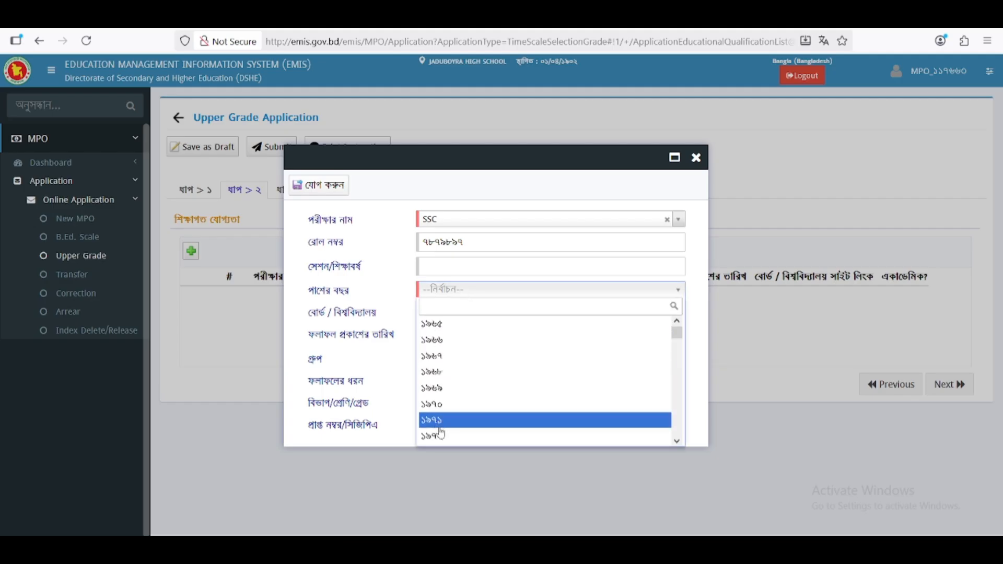
scroll(441, 418, down, 2)
click(442, 395)
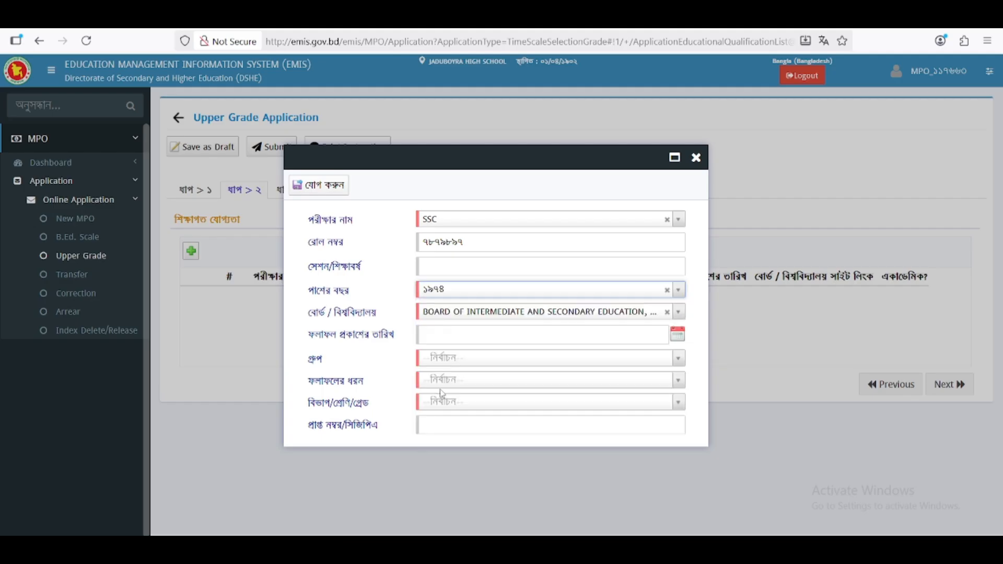
click(441, 266)
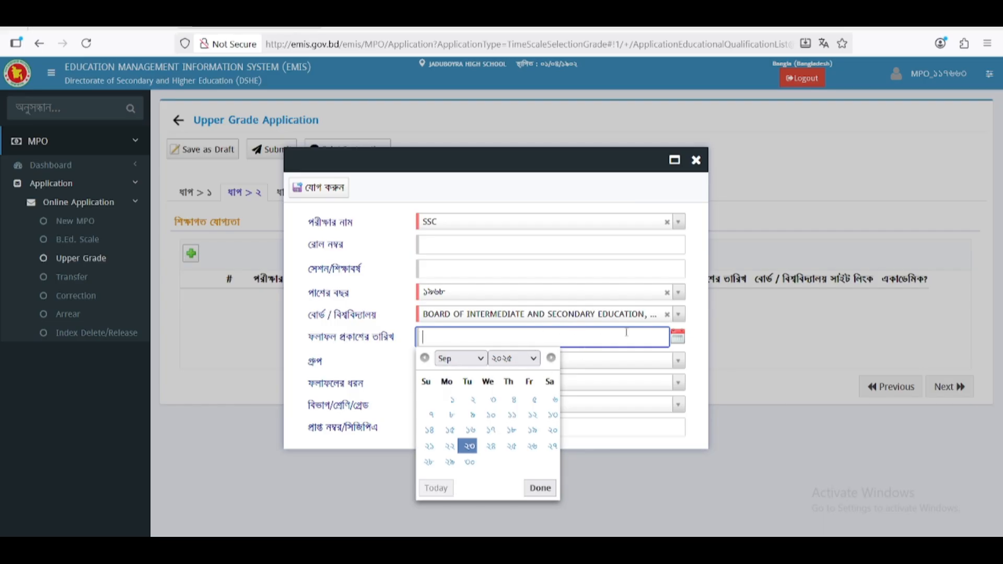
- Set the SSC entry's গ্রুপ to Science - বিজ্ঞান
click(632, 354)
click(632, 355)
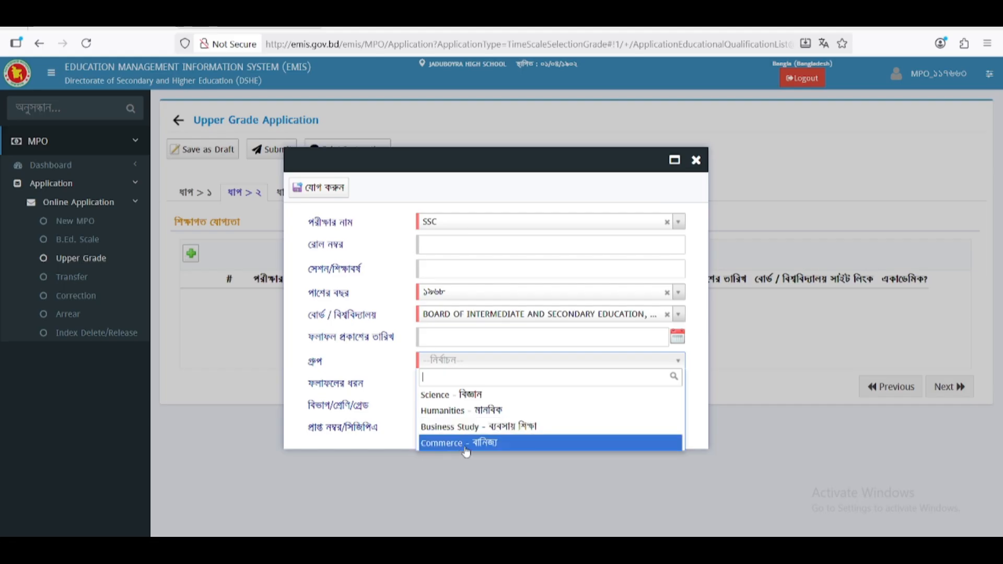
click(447, 397)
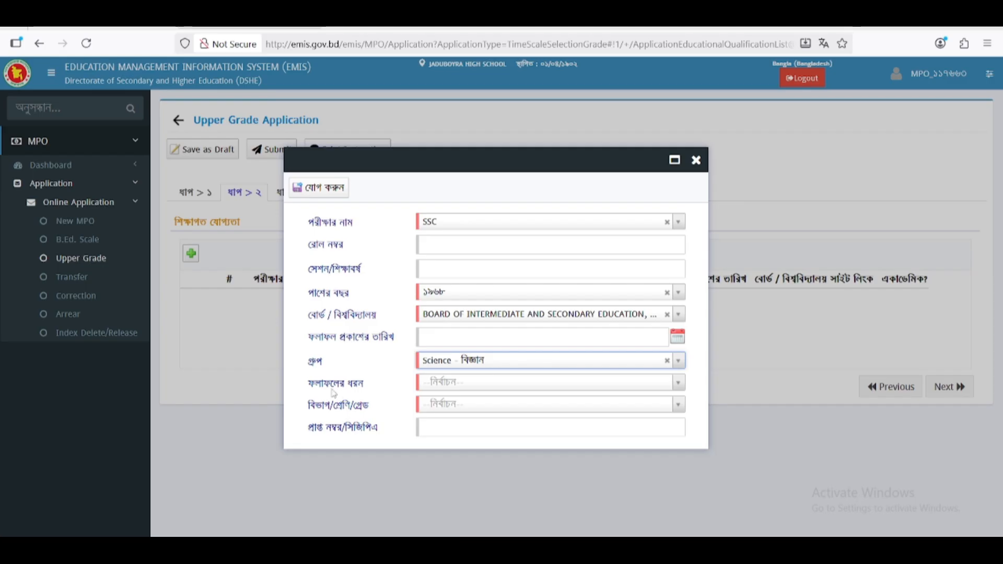
click(439, 387)
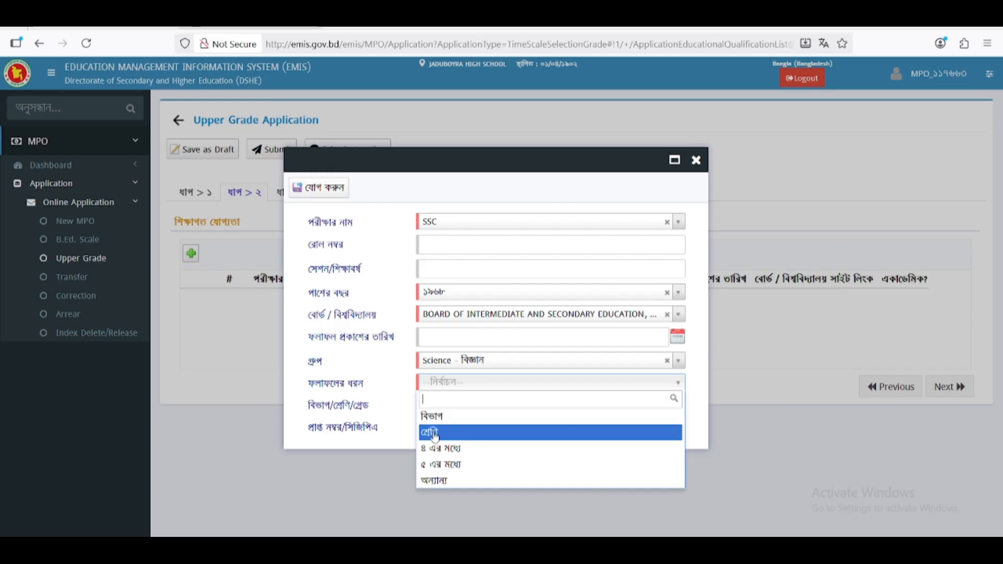
- Try the out-of-4 grading result type with grade এ
click(428, 417)
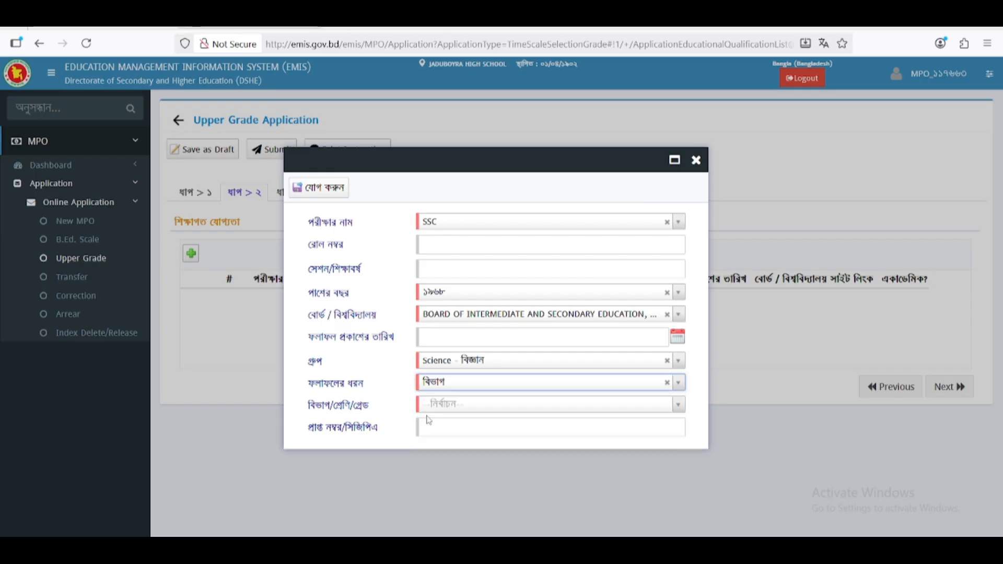
click(444, 405)
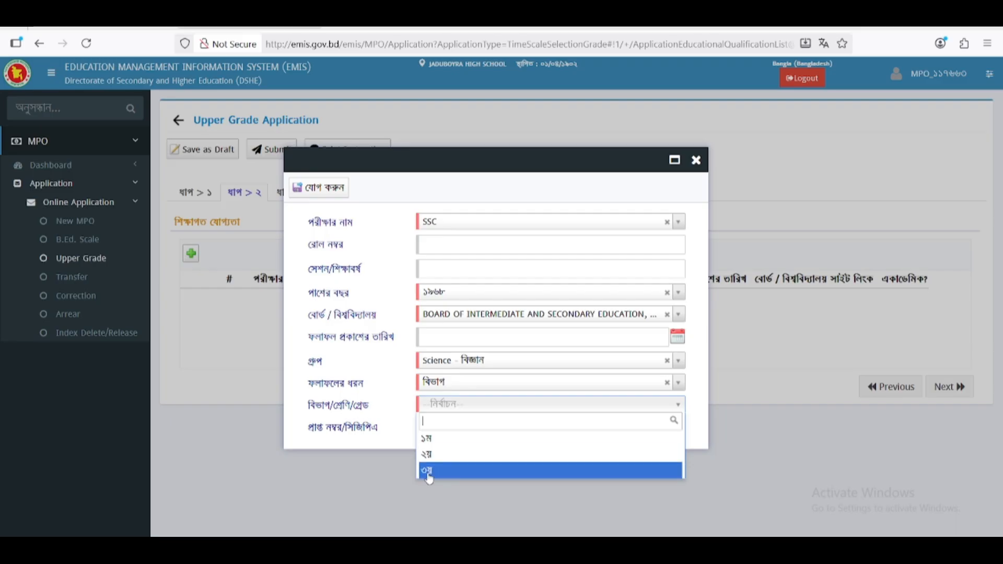
click(453, 389)
click(450, 388)
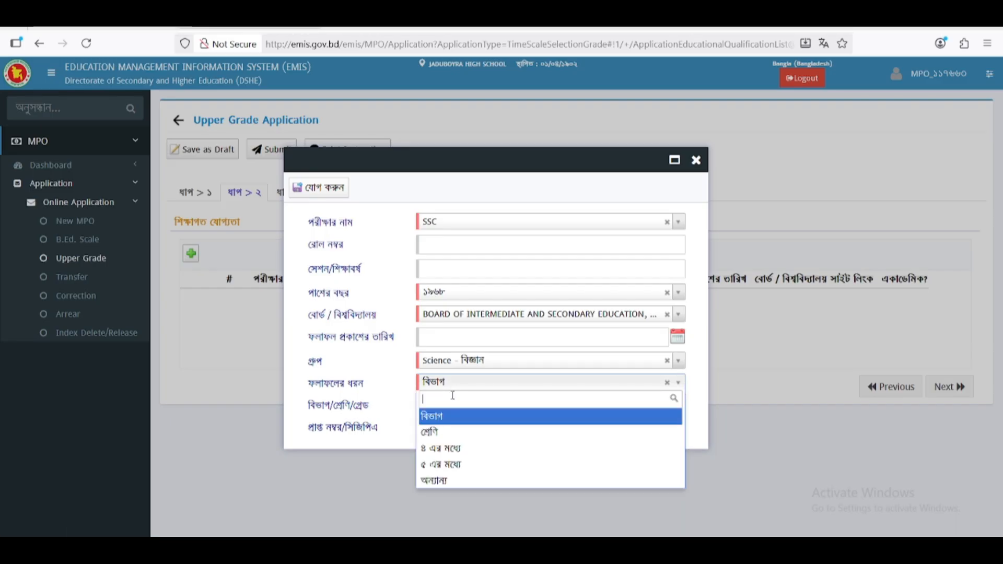
click(454, 451)
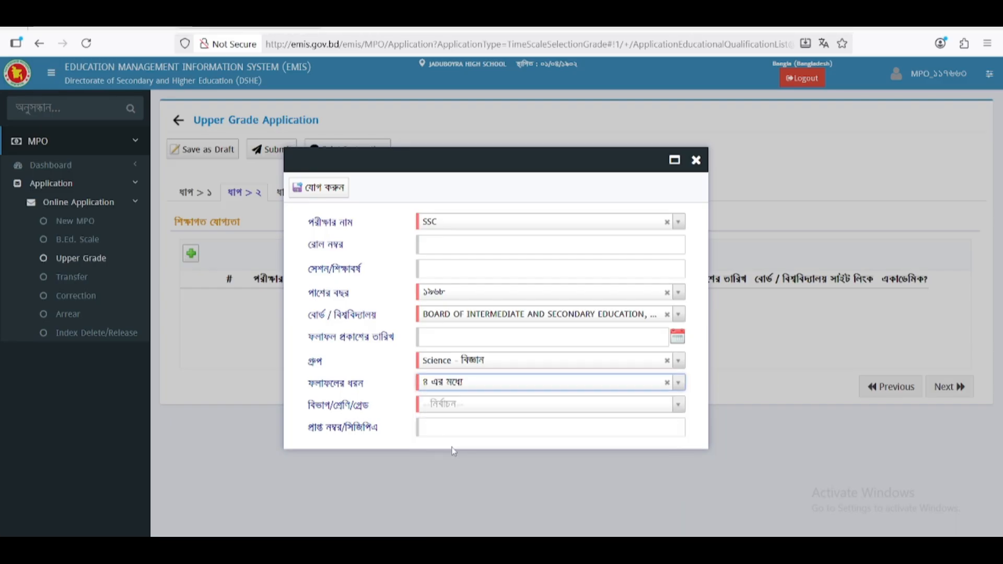
click(439, 412)
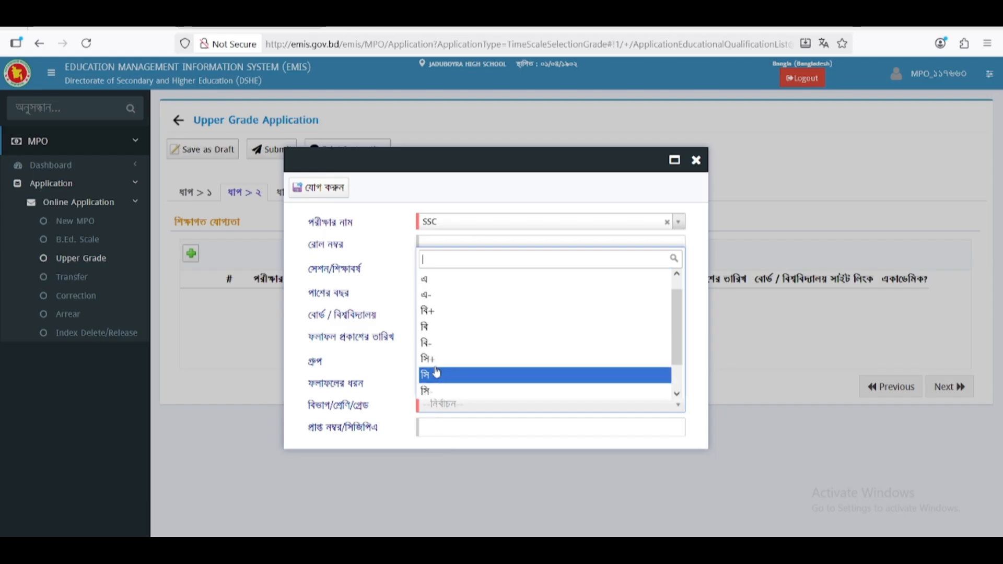
click(436, 300)
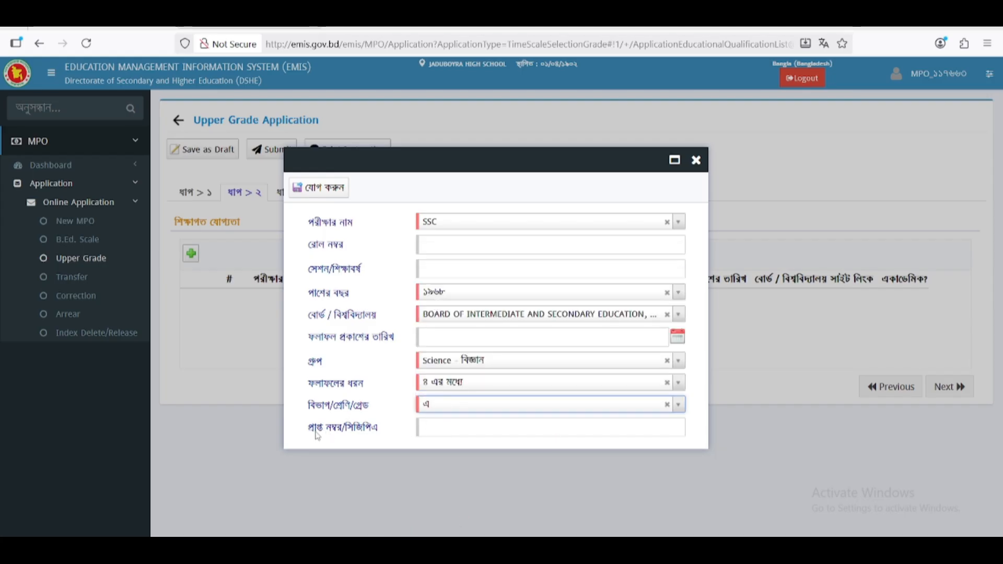
click(439, 428)
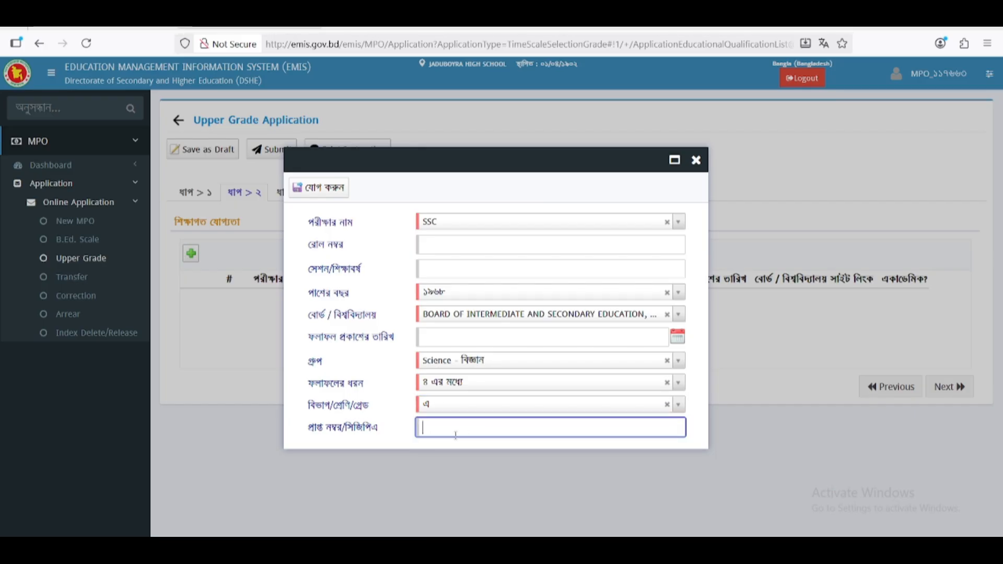
- Switch the result type back to বিভাগ and choose ২য় division
click(468, 386)
click(453, 416)
click(455, 407)
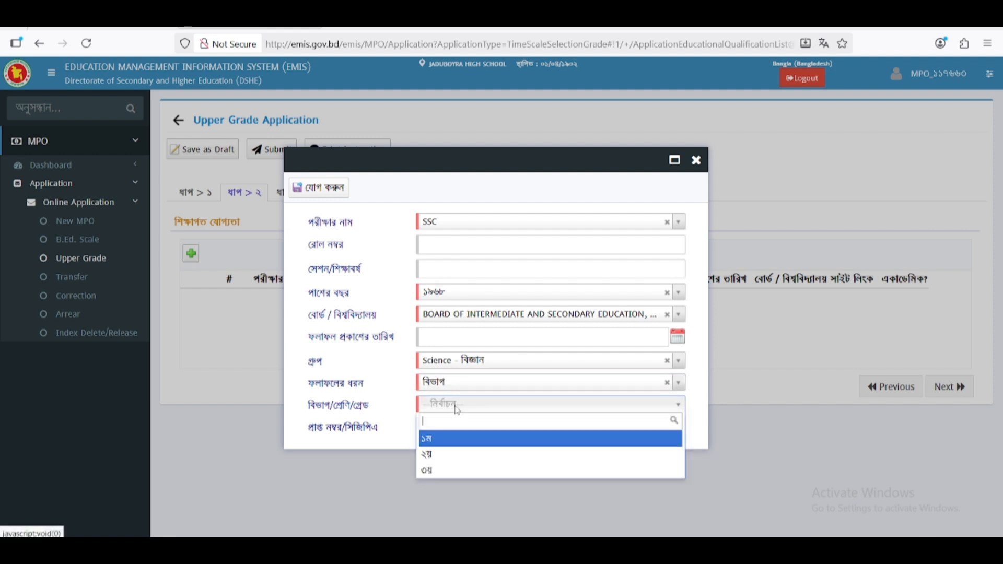
click(444, 454)
click(442, 428)
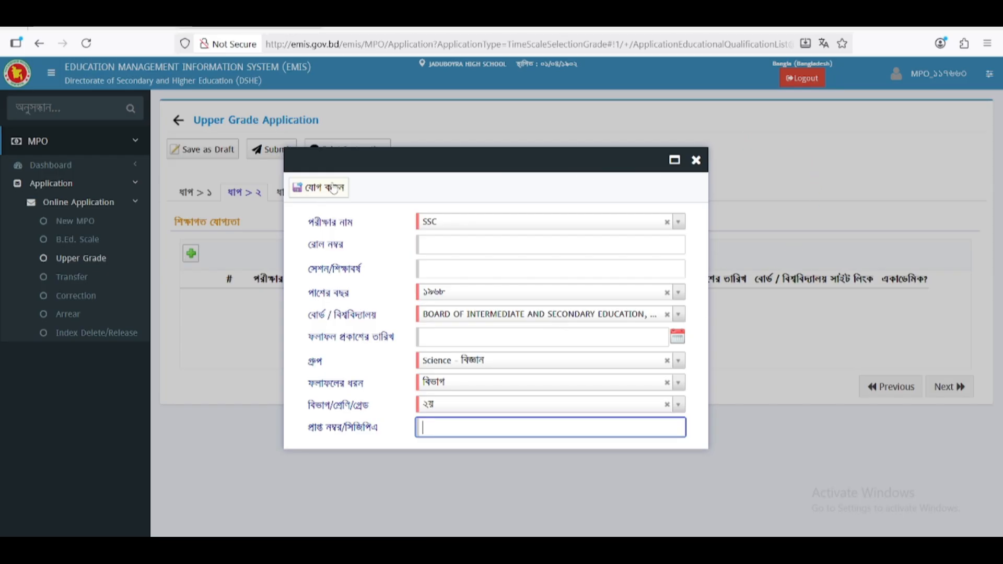
- Discard the unsaved SSC entry, then reopen and close a blank qualification form
click(696, 160)
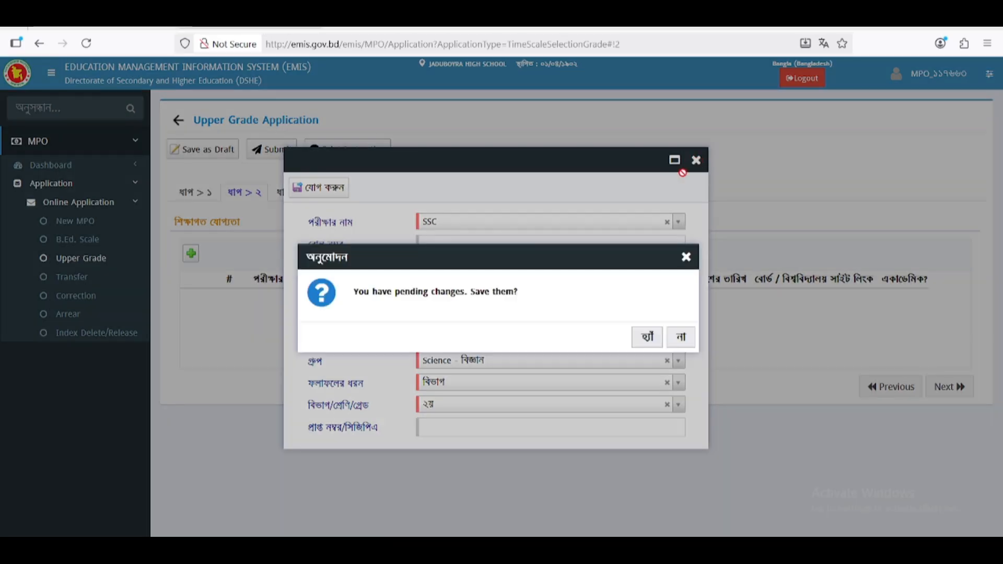
click(678, 336)
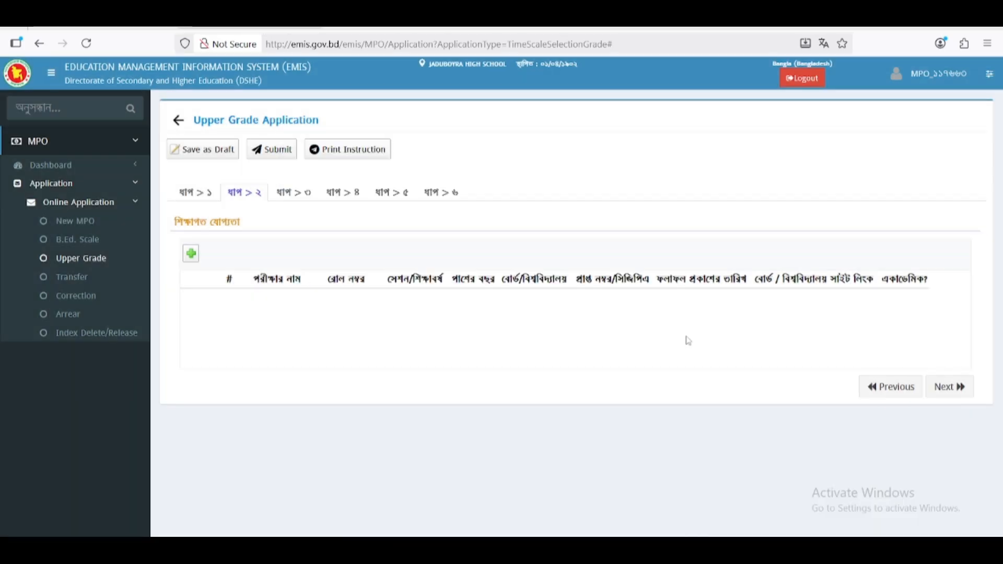
click(191, 254)
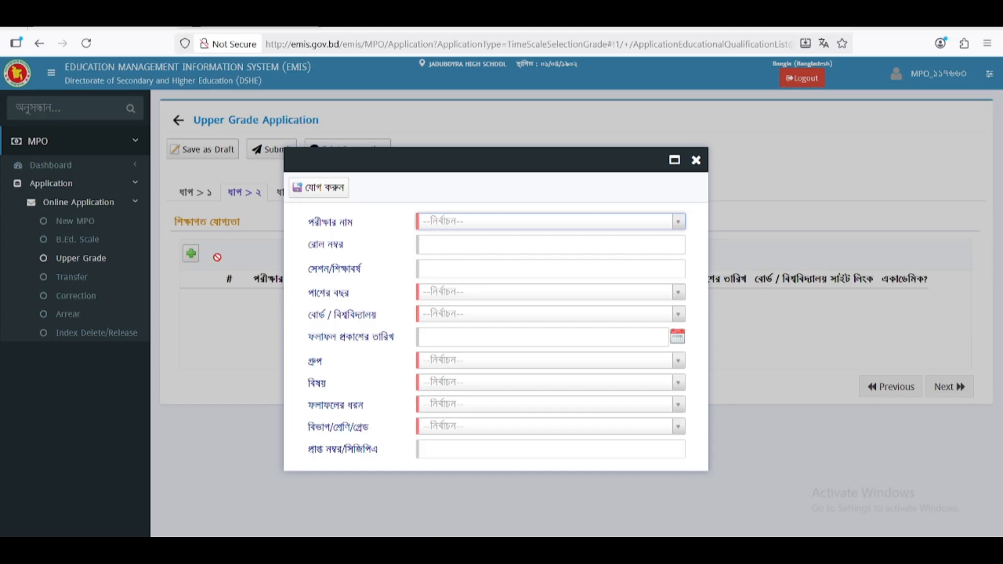
click(704, 167)
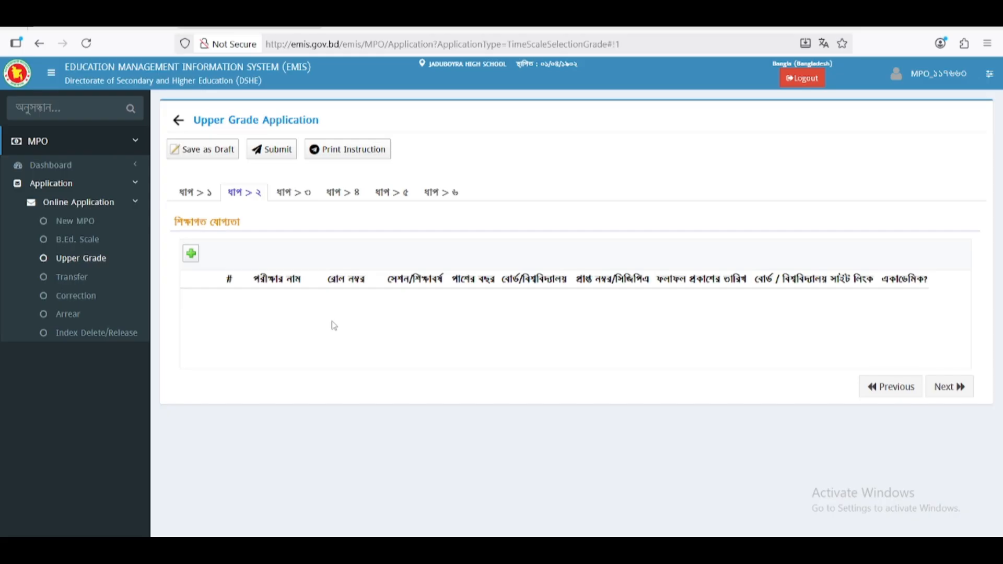
- Open Online Application (Inbox) from the sidebar's Dashboard section
click(56, 167)
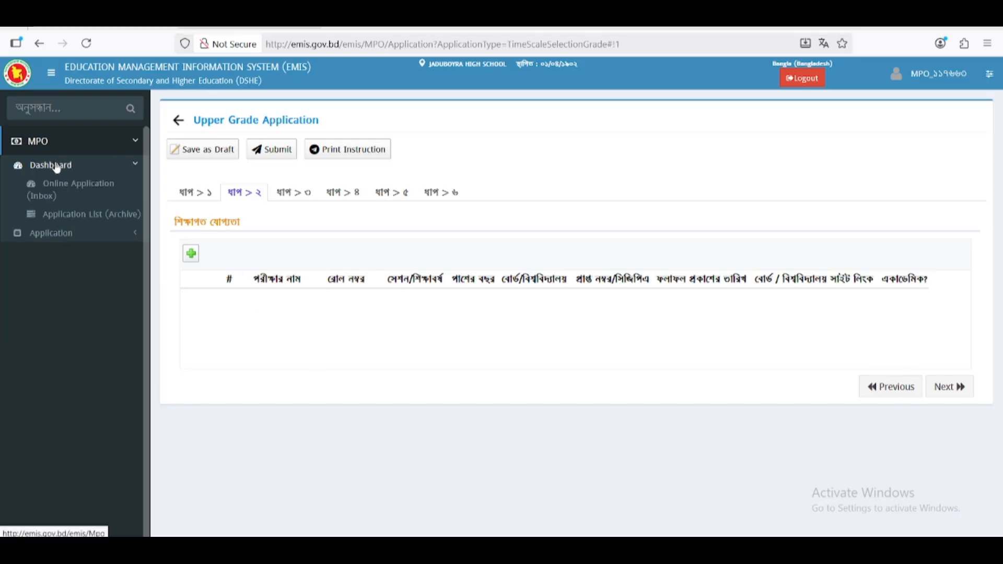
click(62, 199)
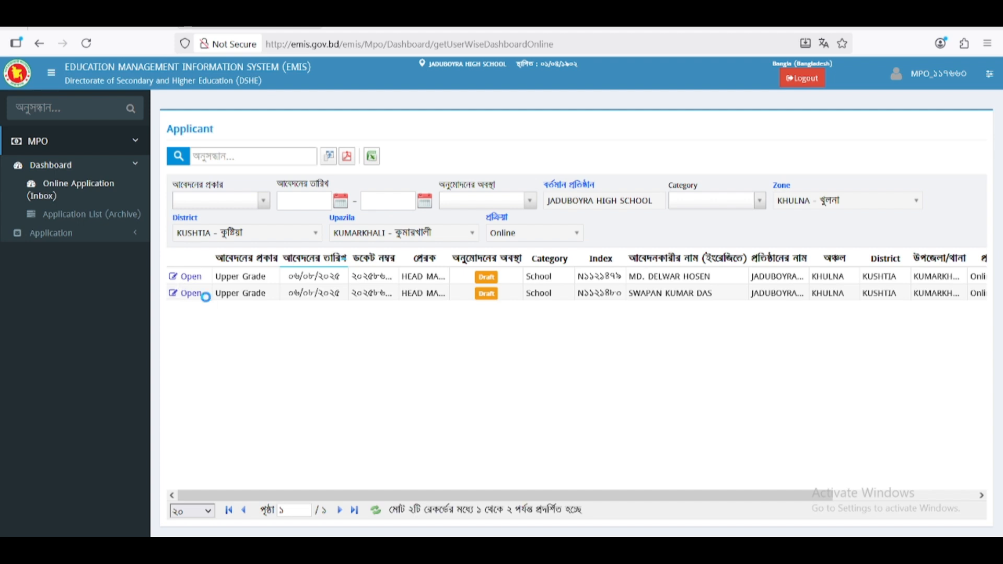
- Open the second draft application and view its step ২ qualification rows
click(199, 293)
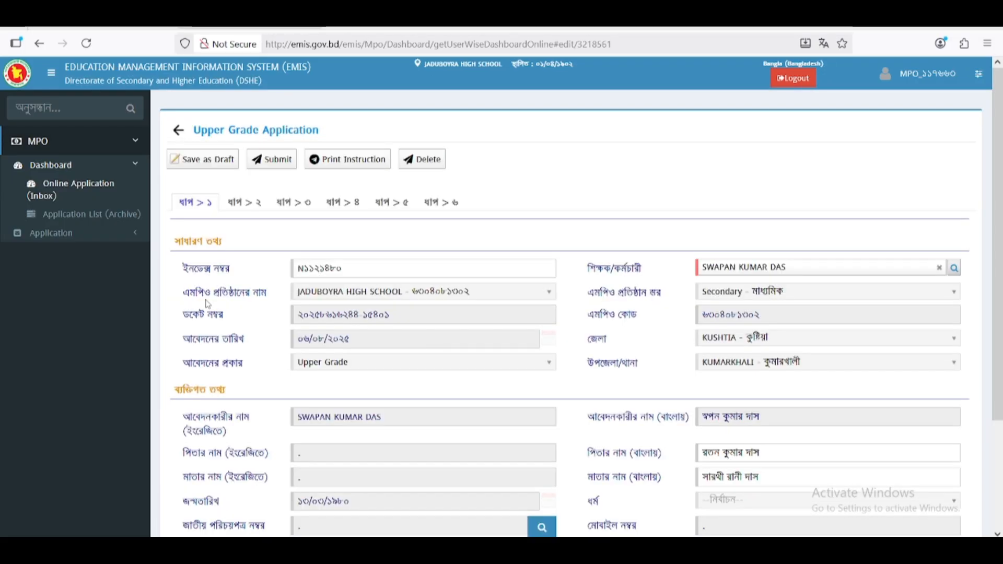
click(244, 202)
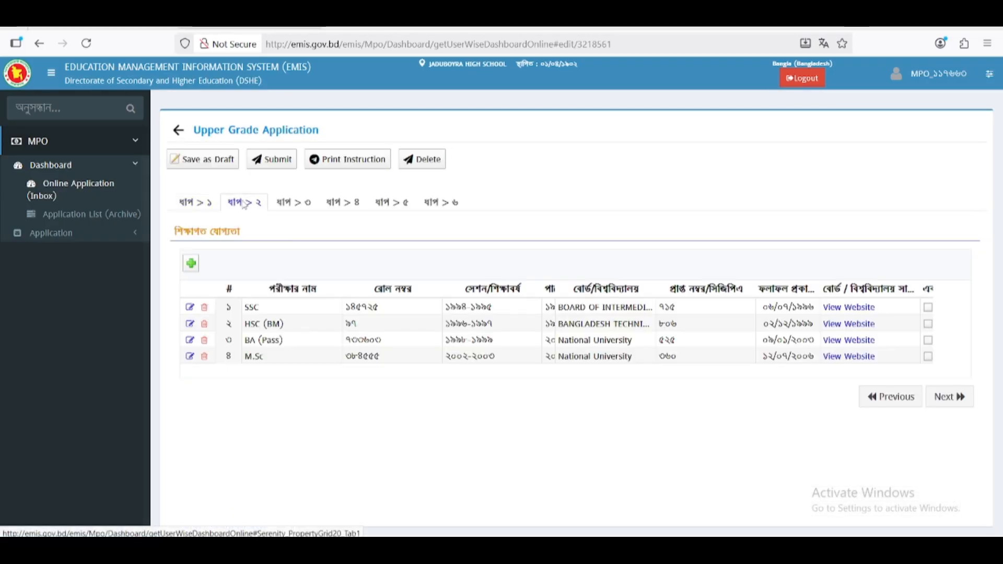